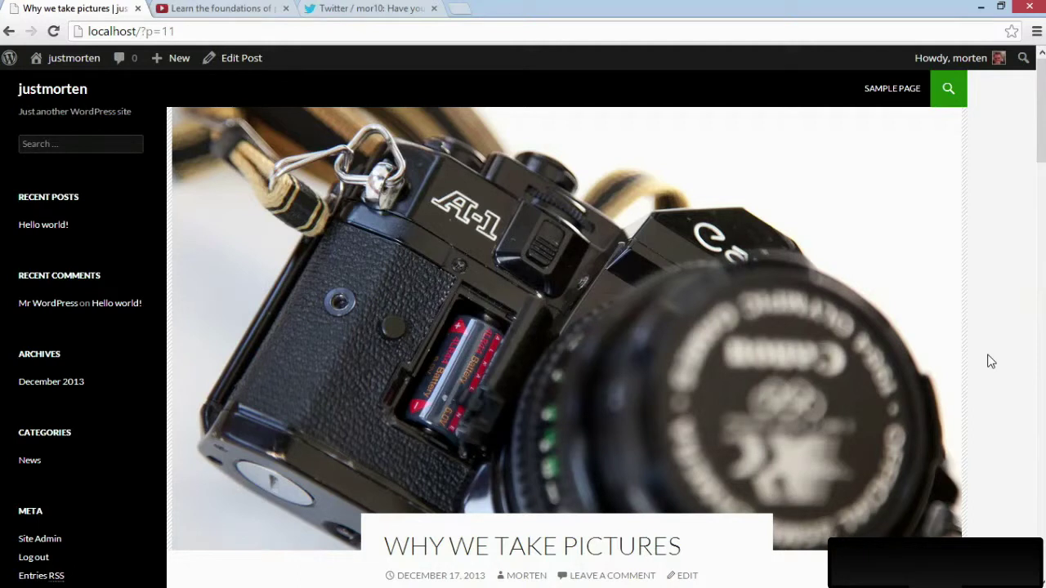
Step: Switch to the YouTube page, preview part of the "Learn the foundations of photography" video, and return to the blog post
left_click(230, 9)
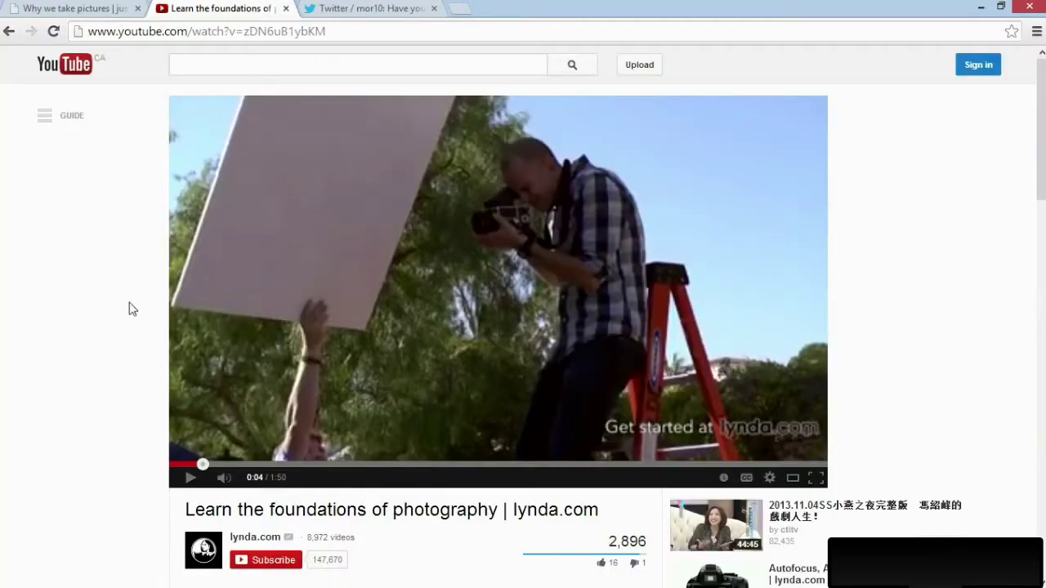
left_click(173, 482)
left_click(172, 486)
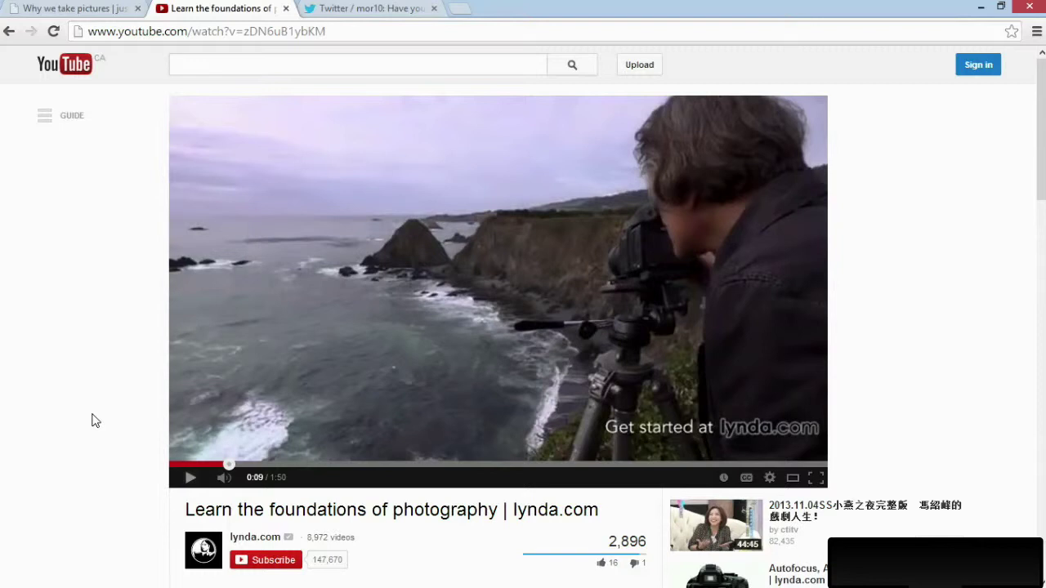
left_click(82, 9)
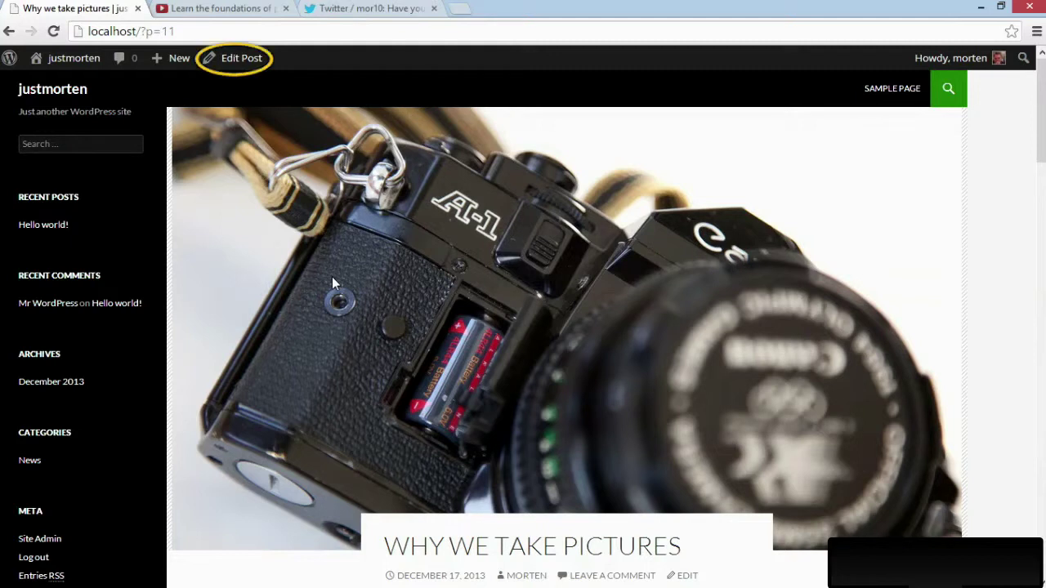
Step: Open the "Why we take pictures" post for editing and add an empty paragraph just above the "A communication" heading
left_click(233, 62)
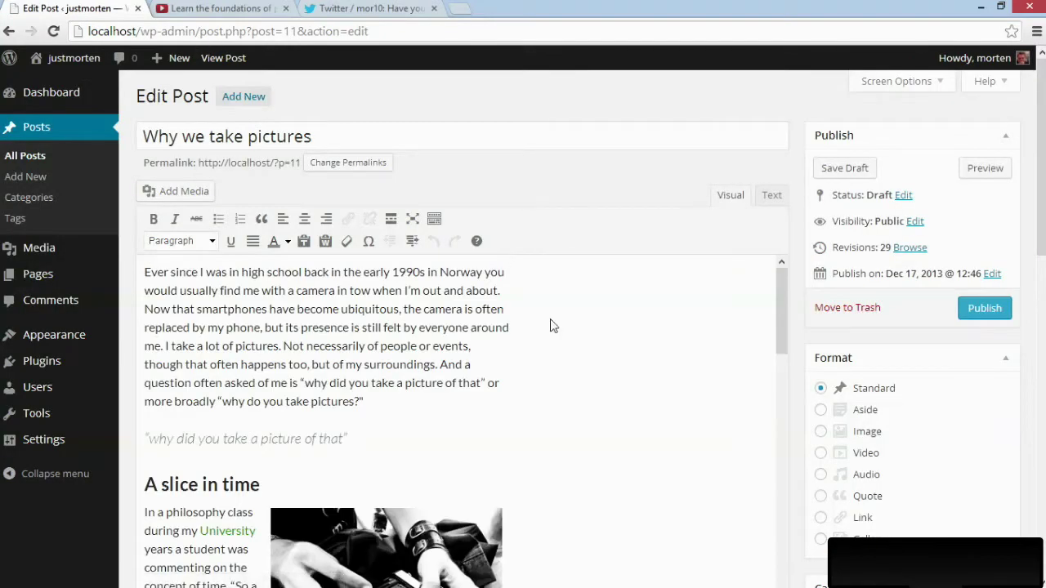
scroll(581, 349, "down", 10)
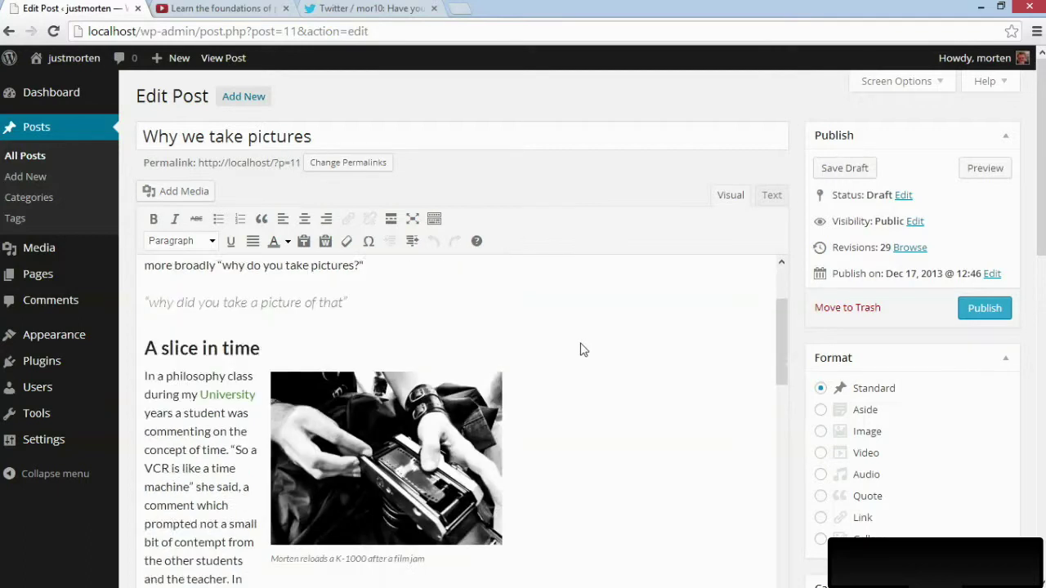
scroll(581, 350, "down", 4)
left_click(320, 352)
key("Return")
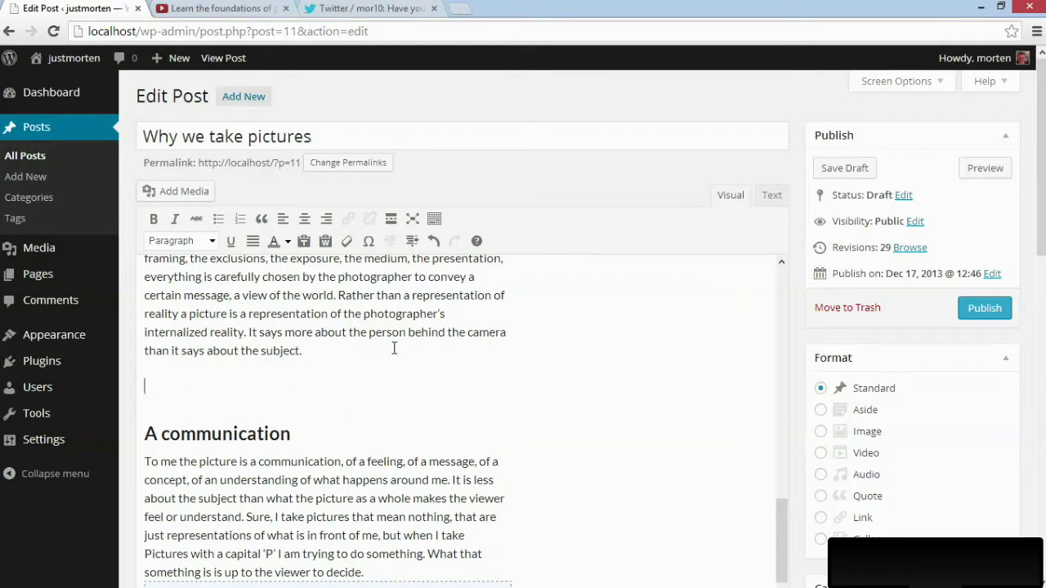
Step: Copy the YouTube video's web address and paste it into the empty paragraph above "A communication" in the post
left_click(208, 7)
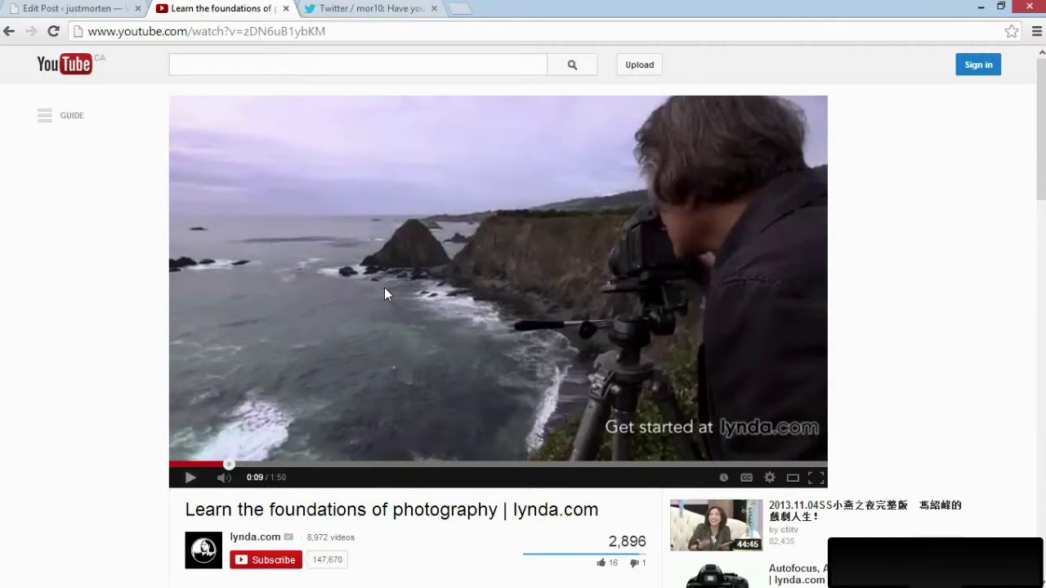
left_click(358, 30)
key("ctrl+c")
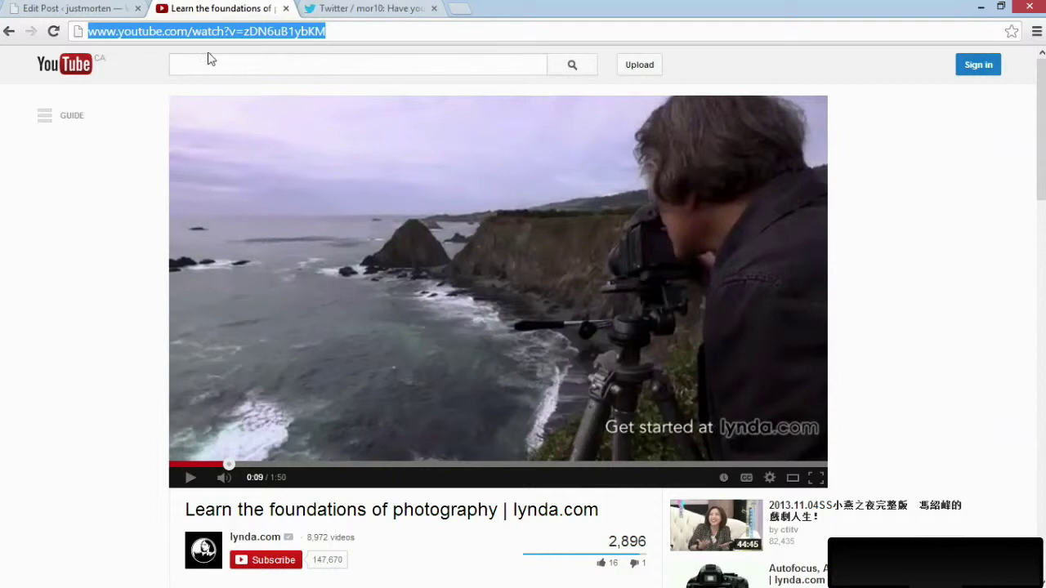
left_click(96, 8)
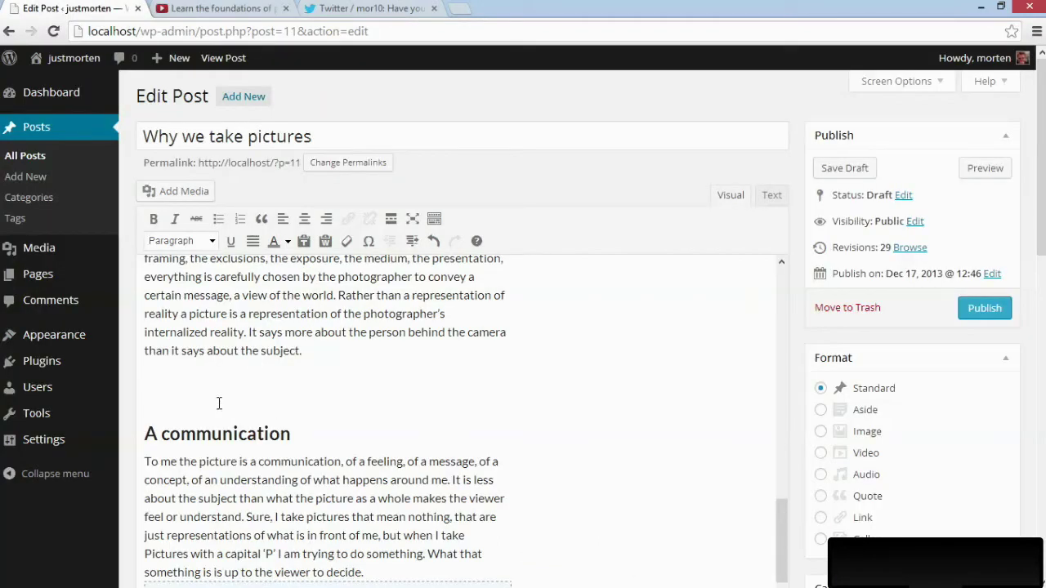
key("ctrl+v")
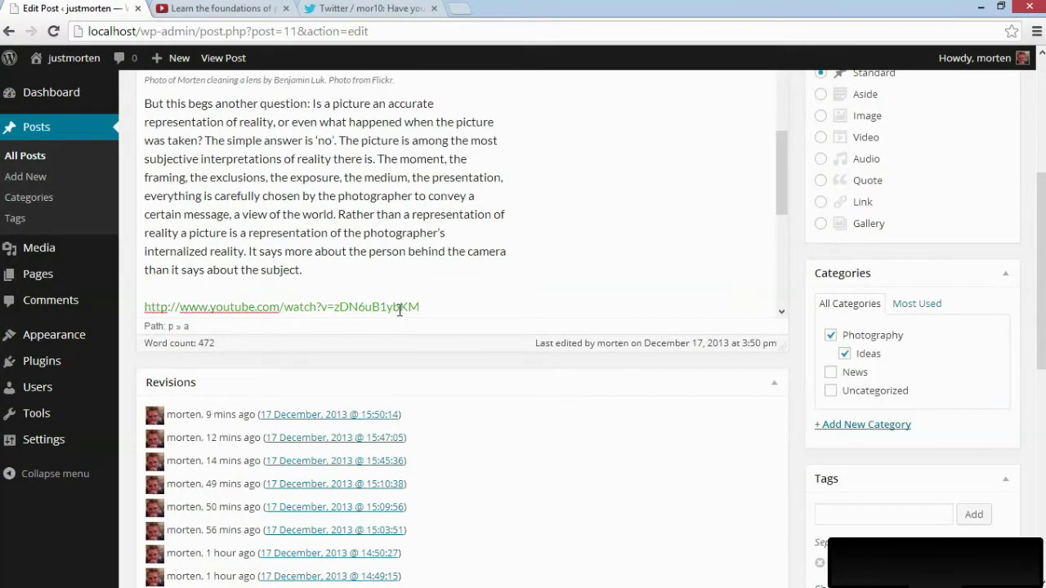
Step: Remove the hyperlink from the pasted YouTube address so it is plain text, and save the draft
scroll(808, 268, "up", 3)
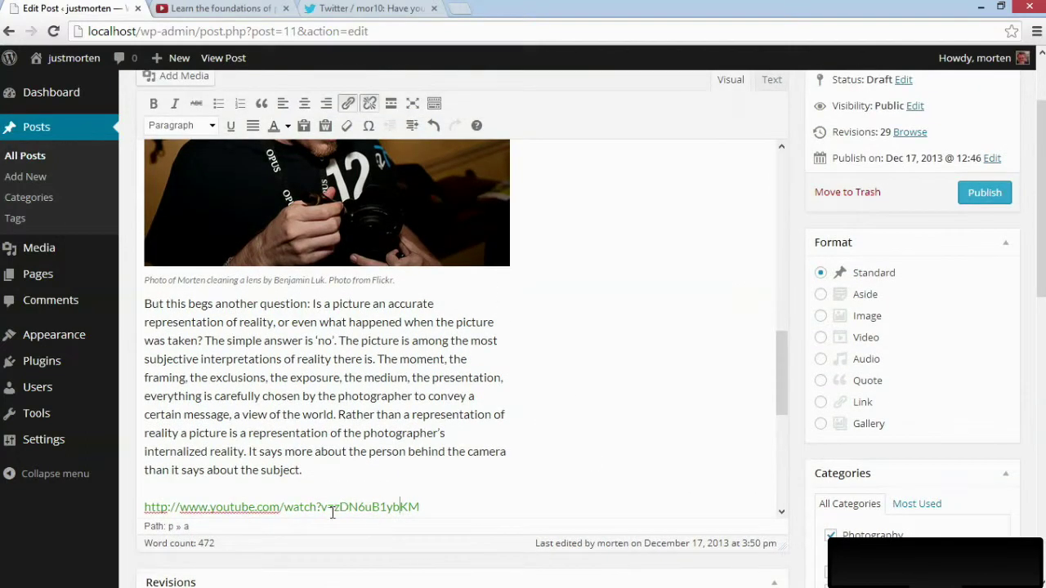
left_click(392, 508)
left_click(370, 103)
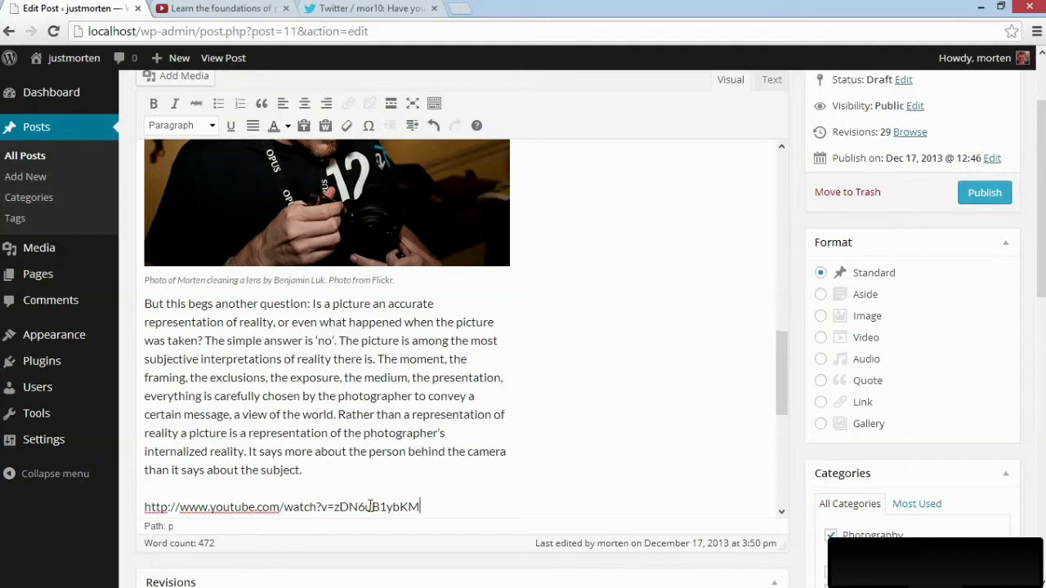
scroll(801, 413, "up", 2)
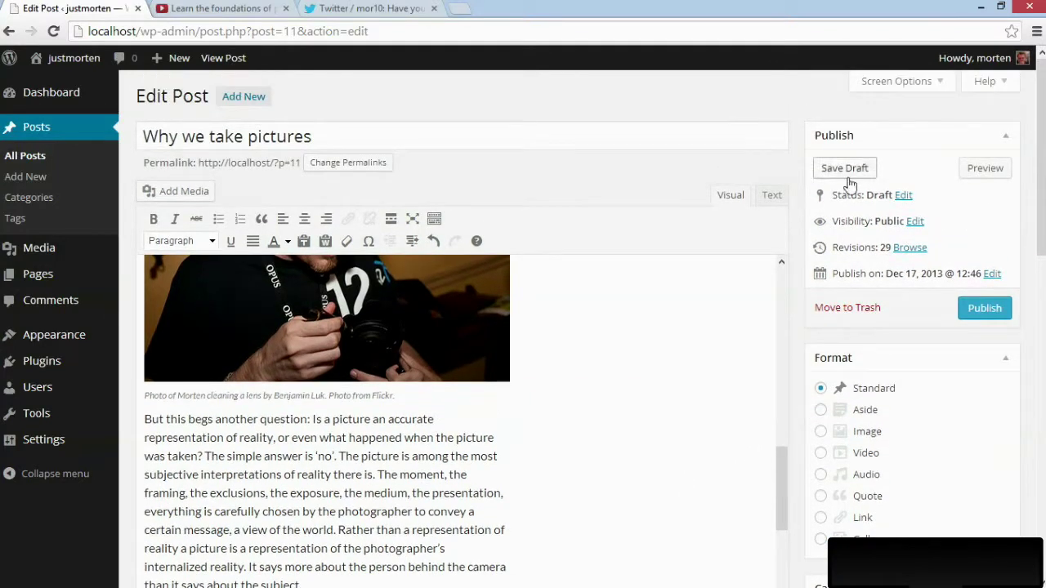
left_click(846, 170)
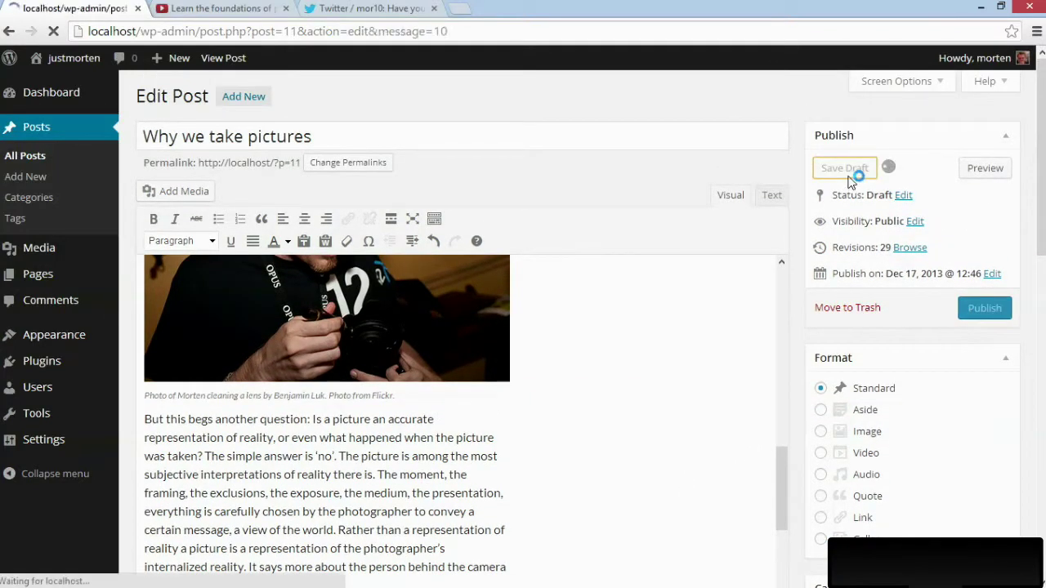
Step: View the post on the site and test the embedded video's playback and full-screen mode
left_click(220, 59)
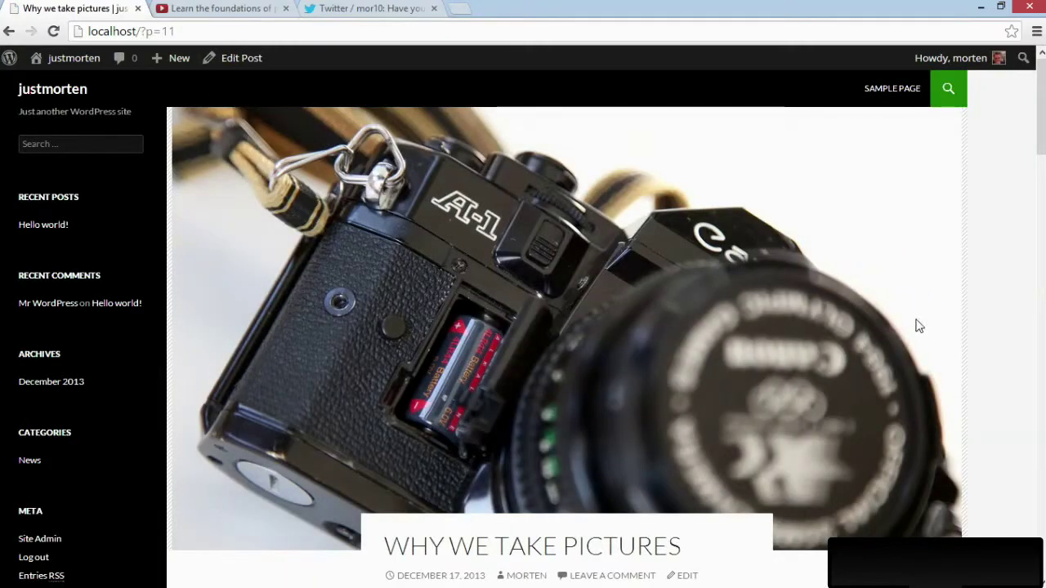
scroll(917, 326, "down", 13)
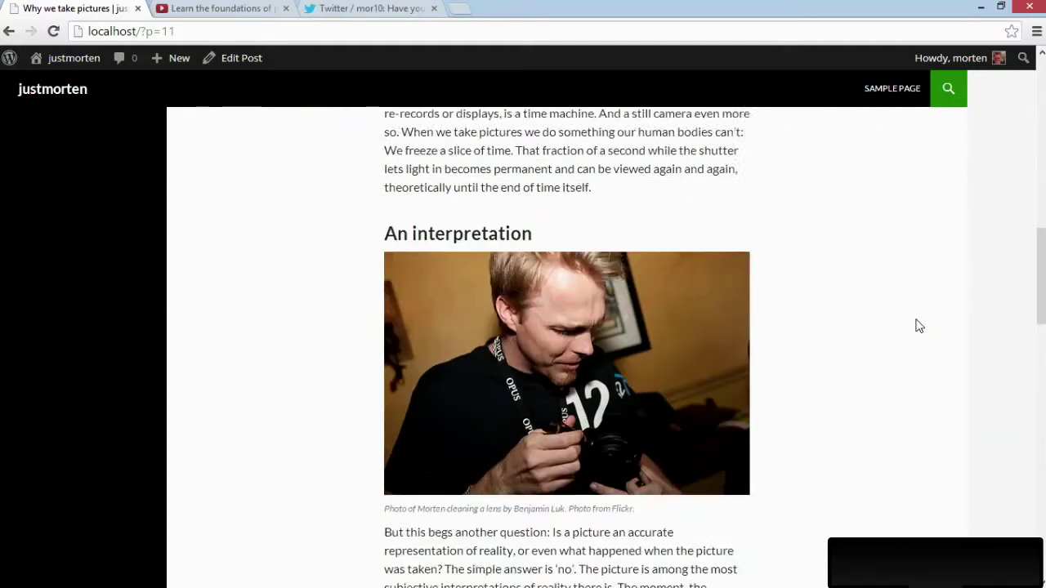
scroll(917, 326, "down", 3)
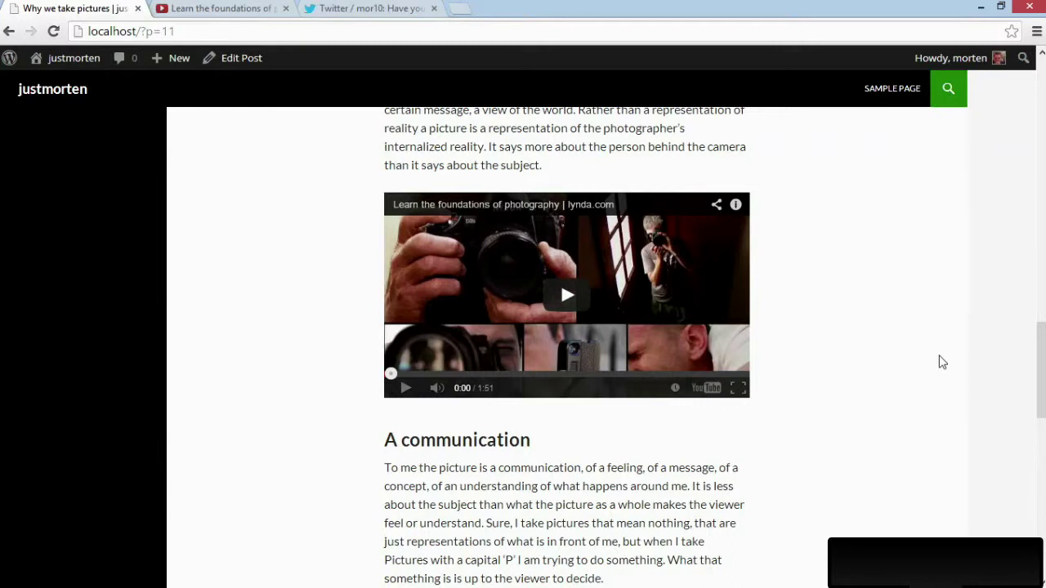
left_click(567, 295)
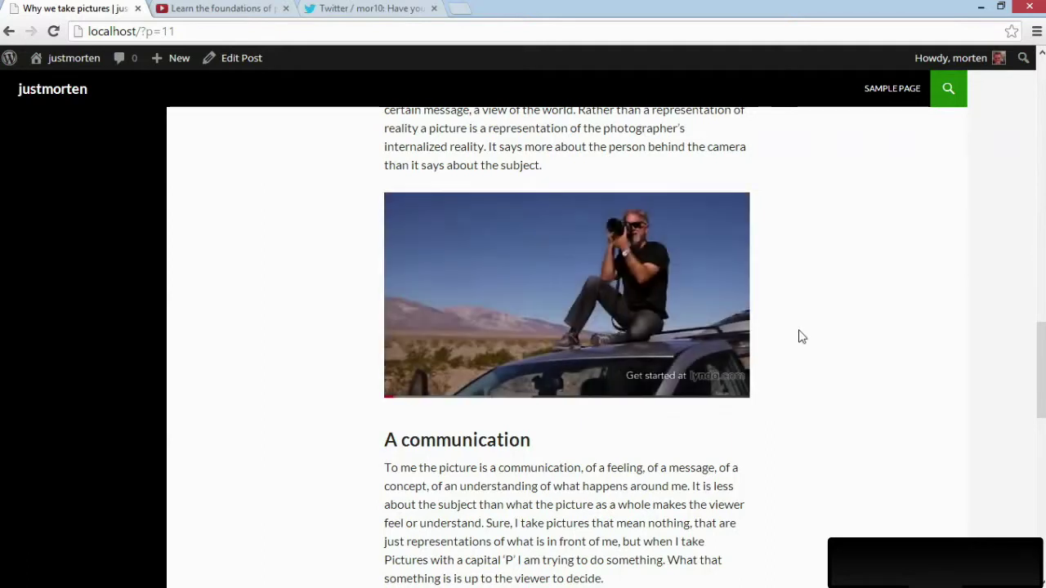
left_click(405, 389)
left_click(738, 388)
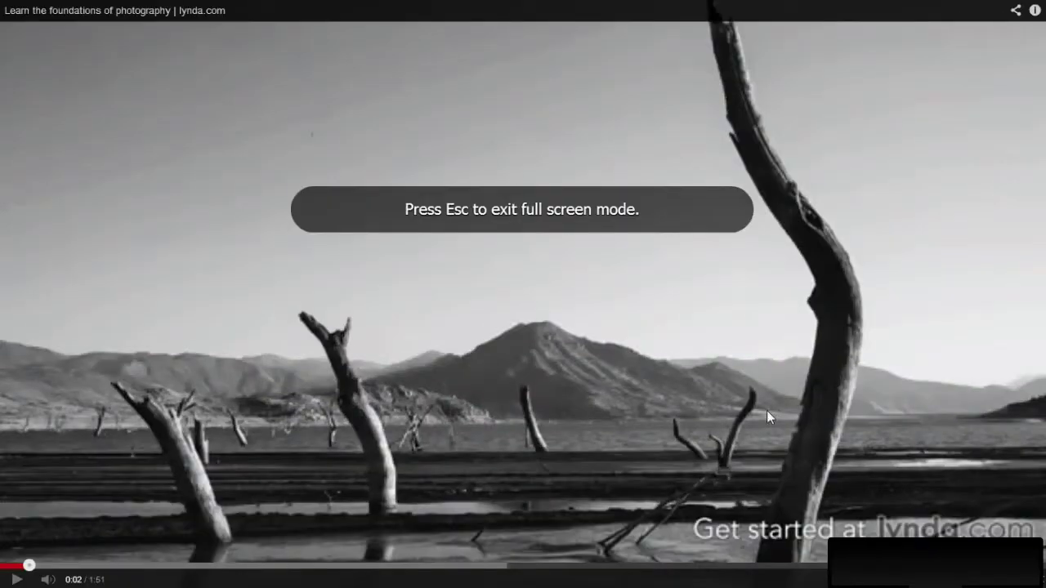
key("Escape")
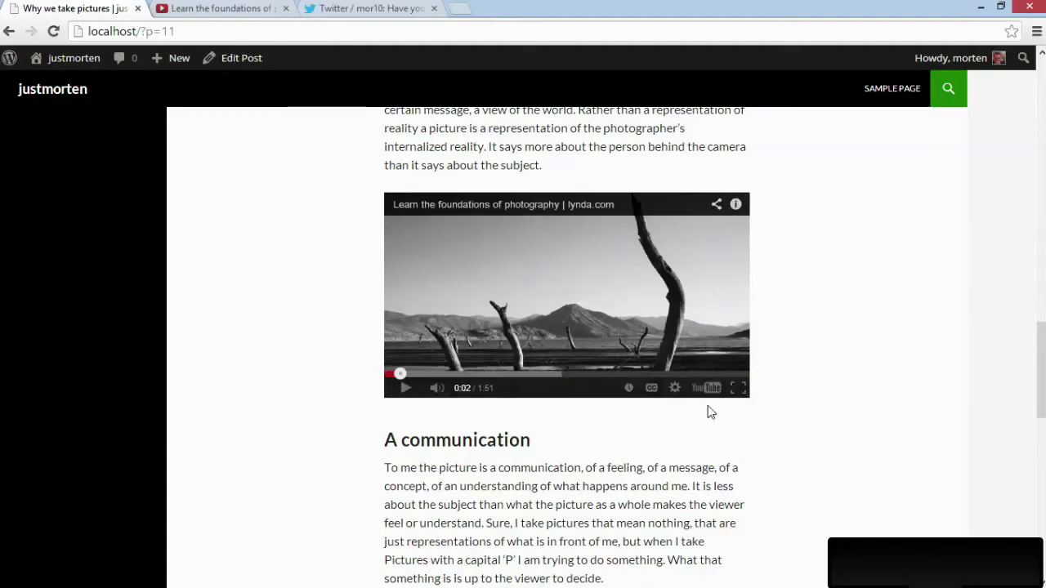
Step: Open the embedded video's YouTube page from its player, and close that page to return to the post
left_click(708, 389)
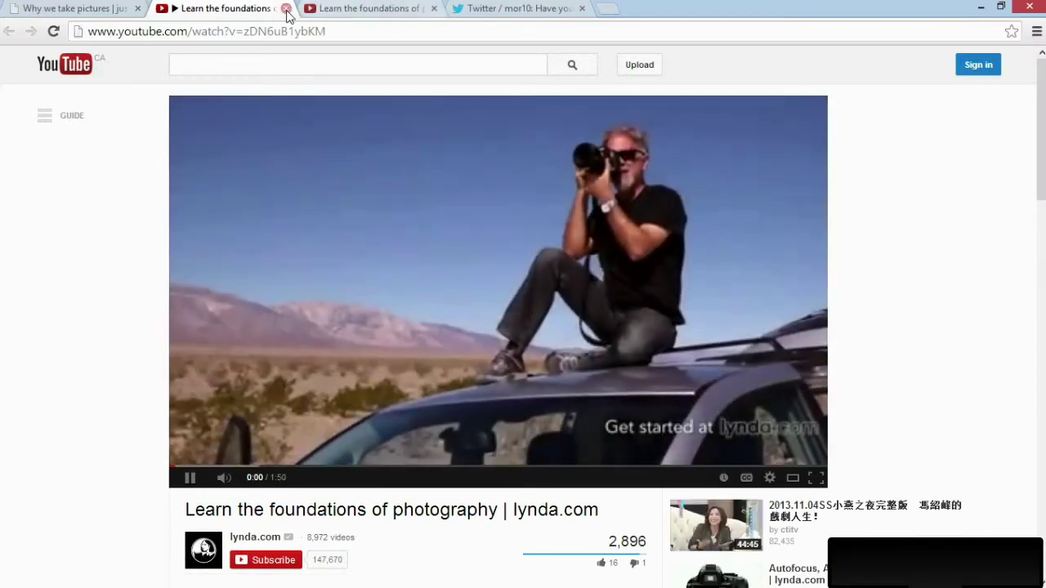
left_click(285, 8)
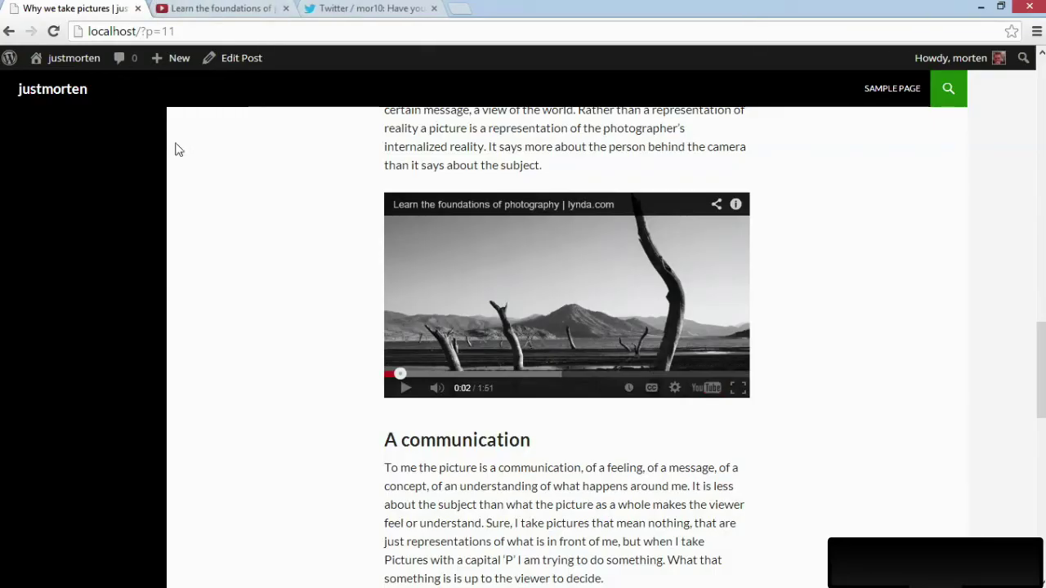
scroll(243, 259, "up", 2)
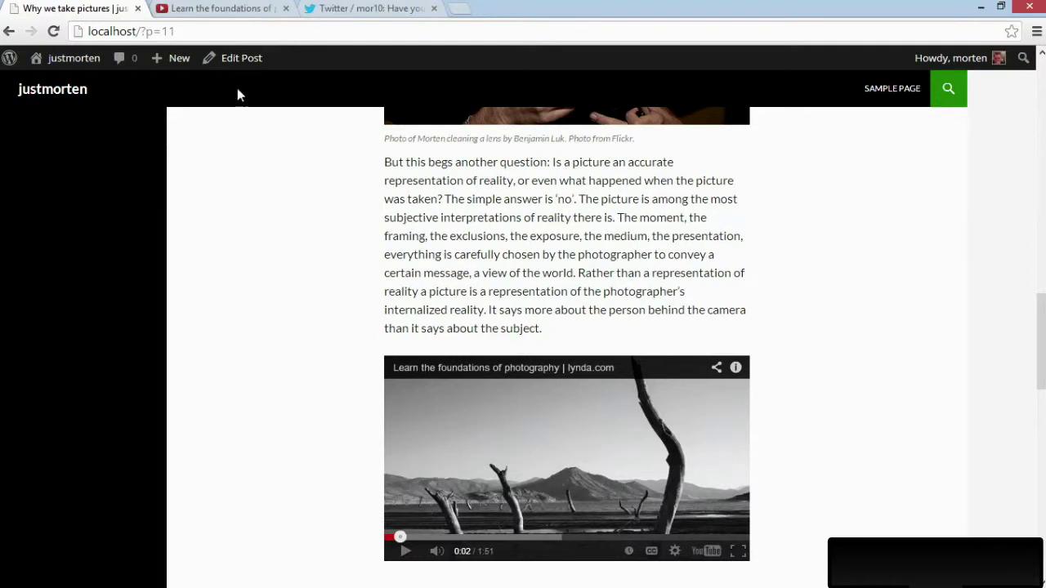
Step: Reopen the post for editing, copy the YouTube address above "A communication", and delete it together with its empty line
left_click(235, 62)
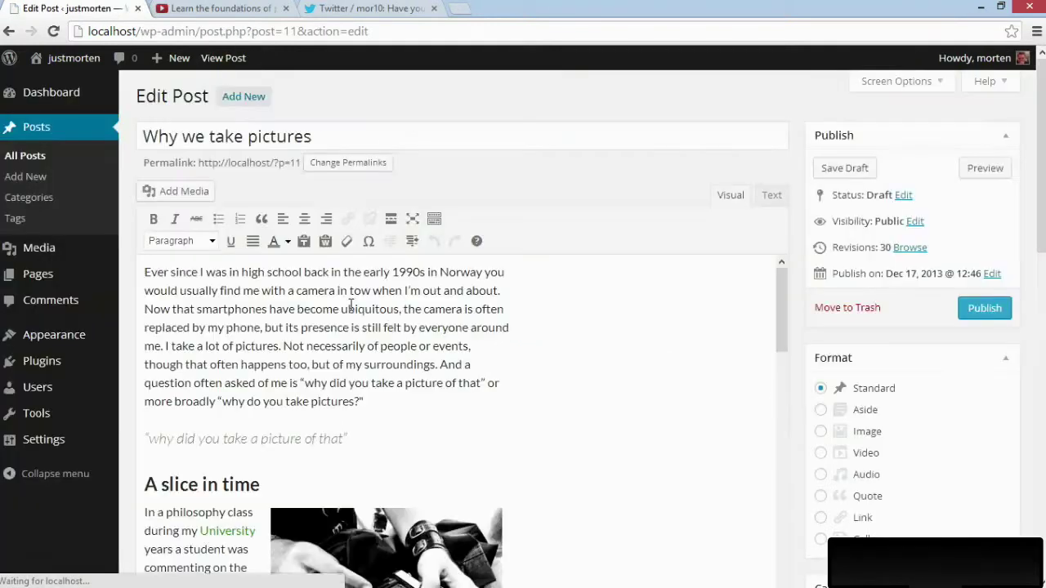
scroll(598, 401, "down", 4)
scroll(597, 401, "down", 10)
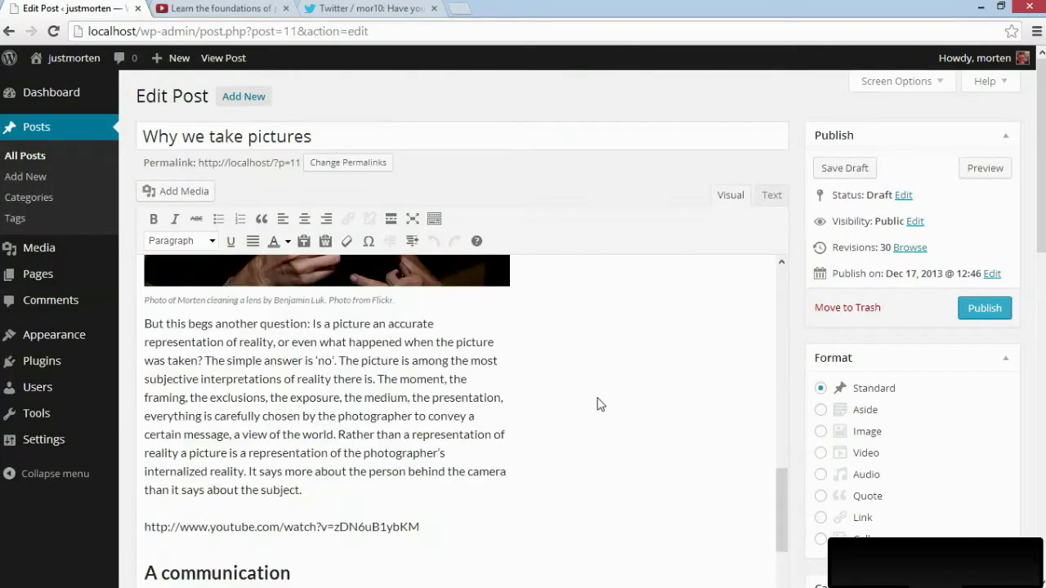
left_click_drag(420, 314, 144, 320)
key("ctrl+c")
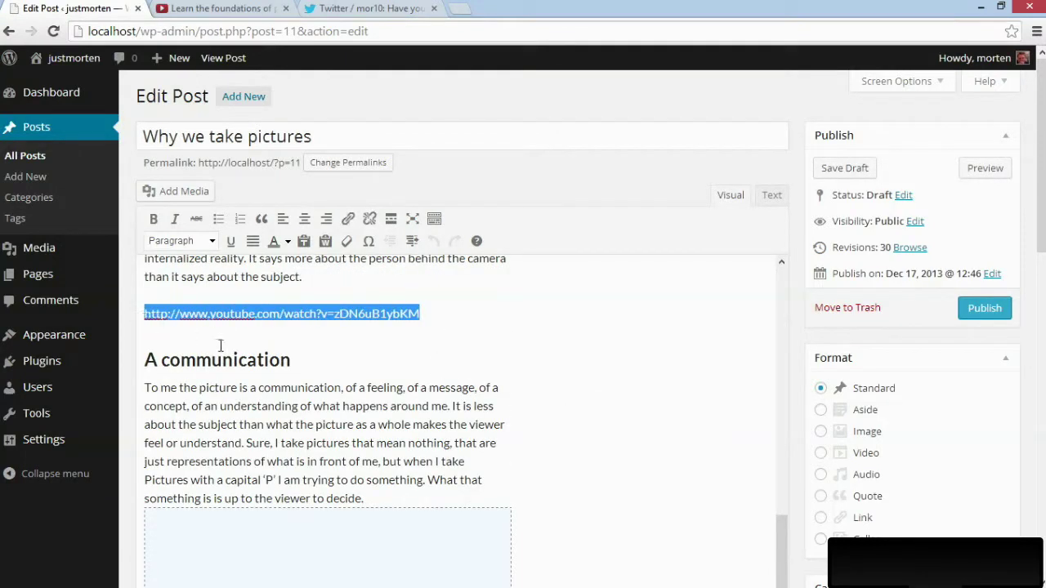
key("Delete")
key("Delete")
key("Up")
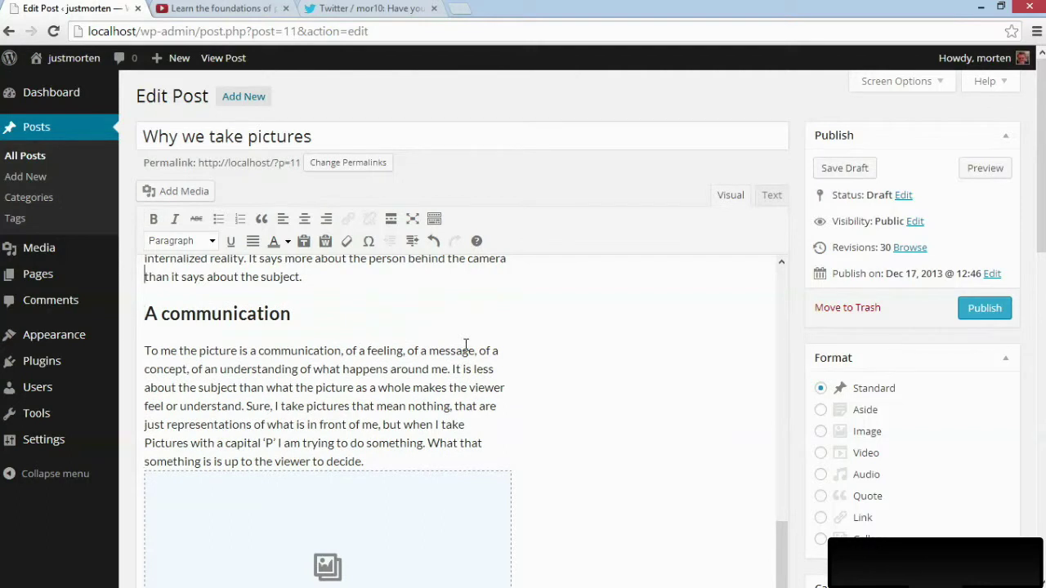
Step: Paste the YouTube address on its own line at the very beginning of the post, above the first paragraph
scroll(544, 368, "up", 4)
scroll(549, 372, "up", 10)
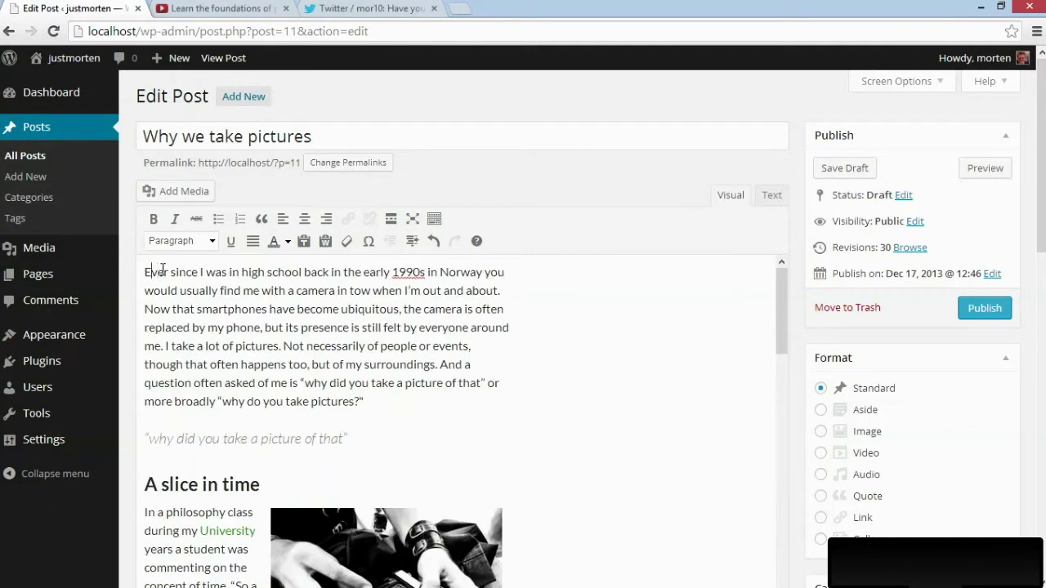
key("Return")
key("ctrl+v")
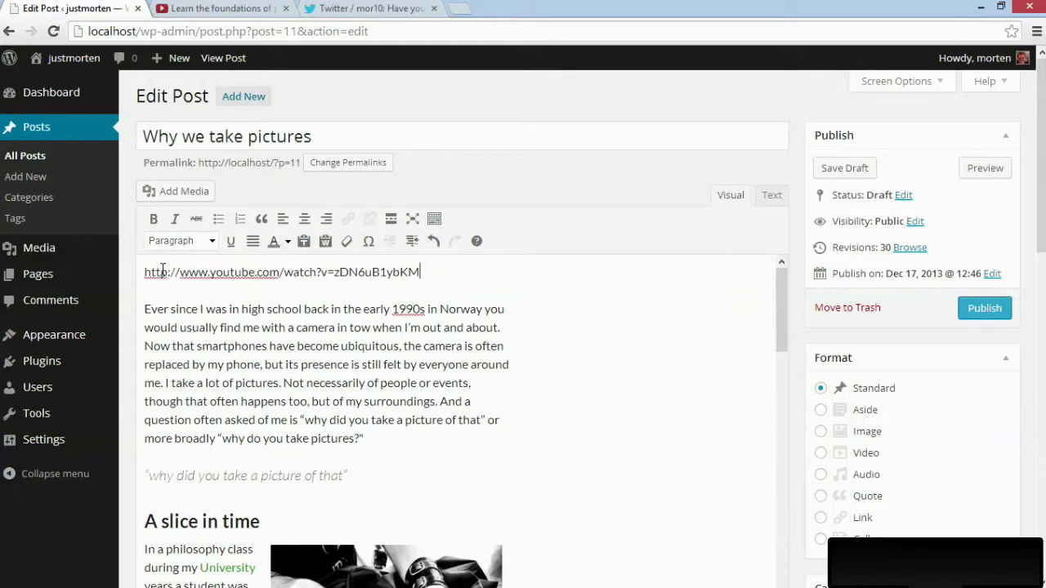
Step: Save the draft and view the post on the site to check the video embedded below the title
left_click(845, 168)
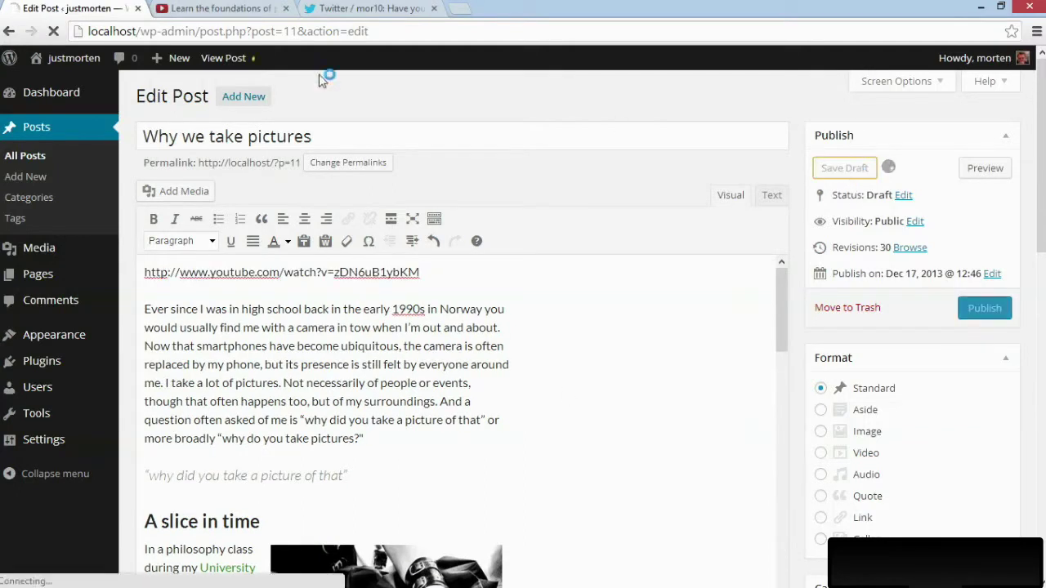
left_click(223, 58)
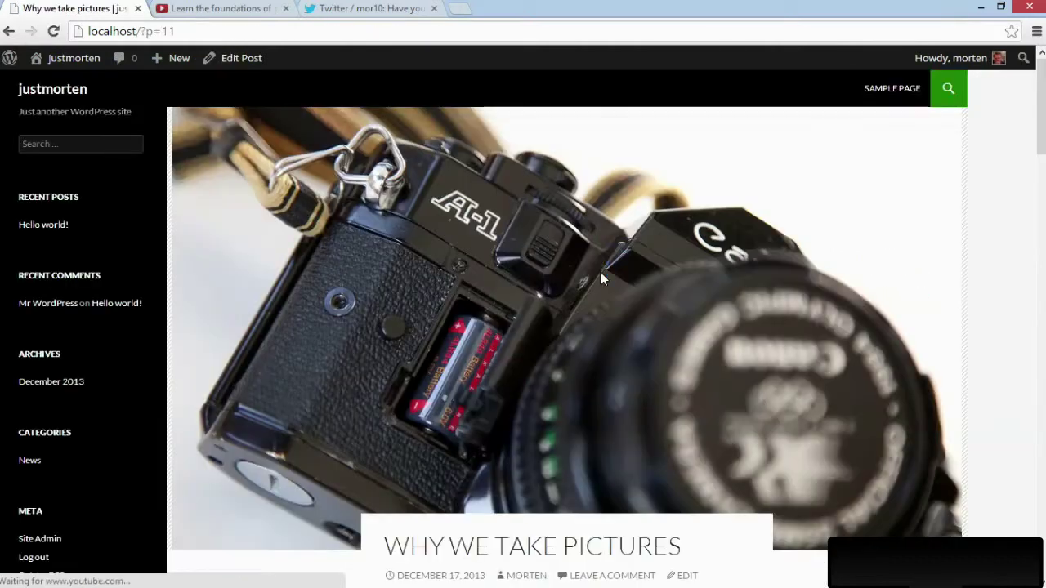
scroll(752, 409, "down", 5)
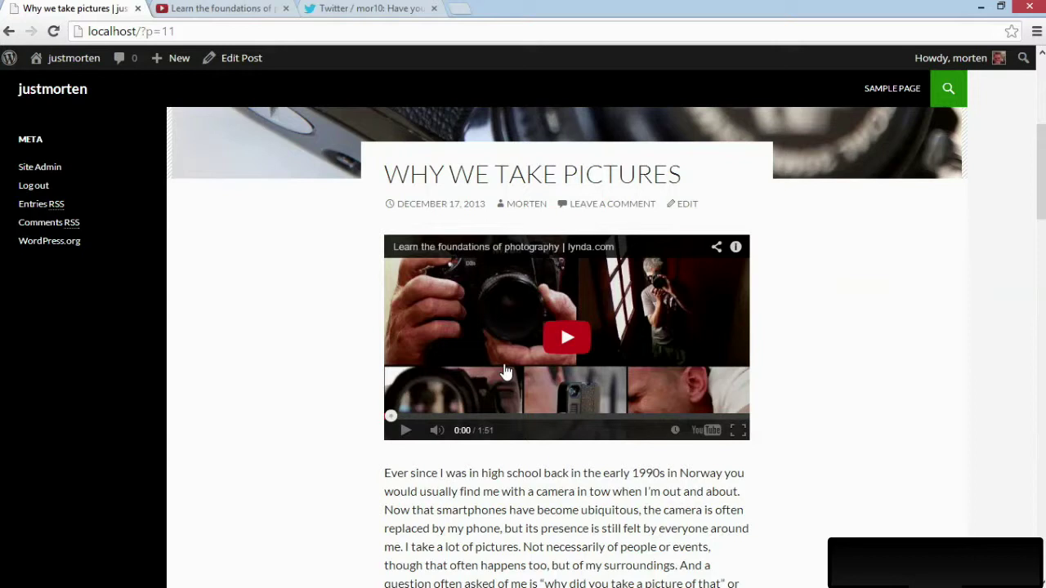
Step: Switch to the Twitter page with the WordPress 3.8 tweet and copy the tweet's web address
left_click(377, 8)
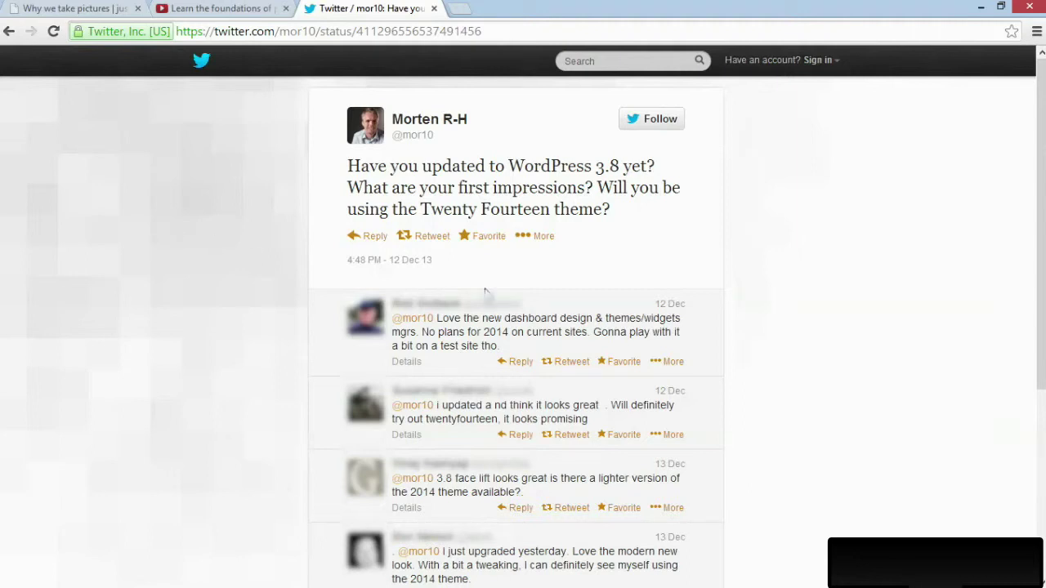
left_click(668, 307)
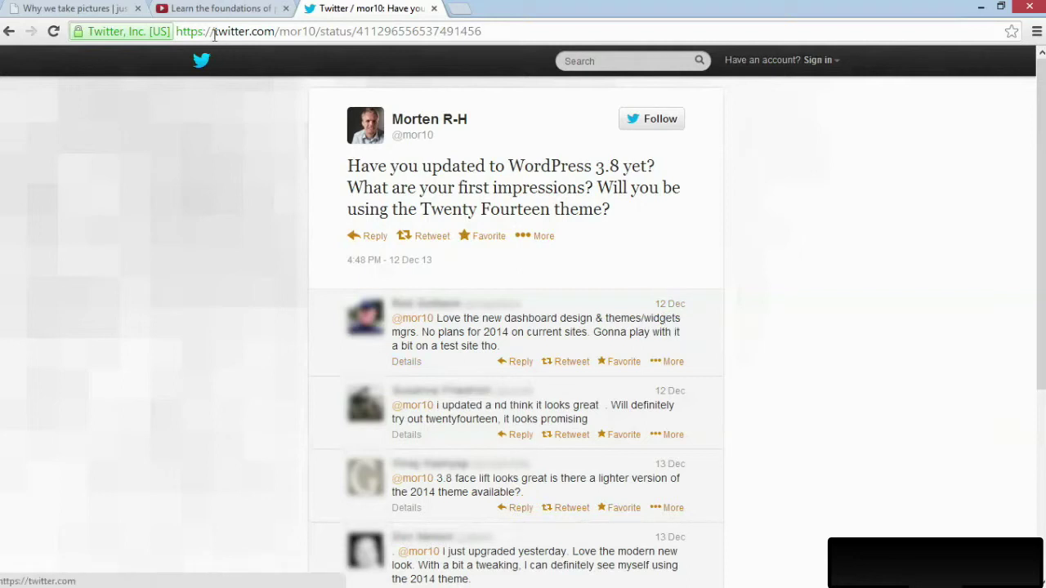
left_click(523, 31)
key("ctrl+c")
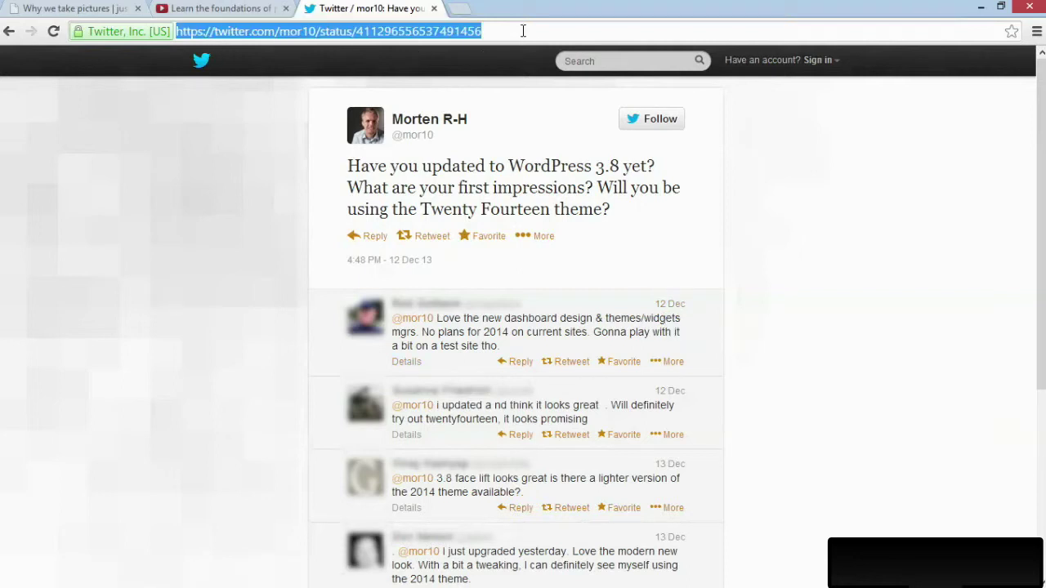
Step: Back in the post's editor, paste the tweet's address on its own line below the first text paragraph and remove its hyperlink
left_click(45, 10)
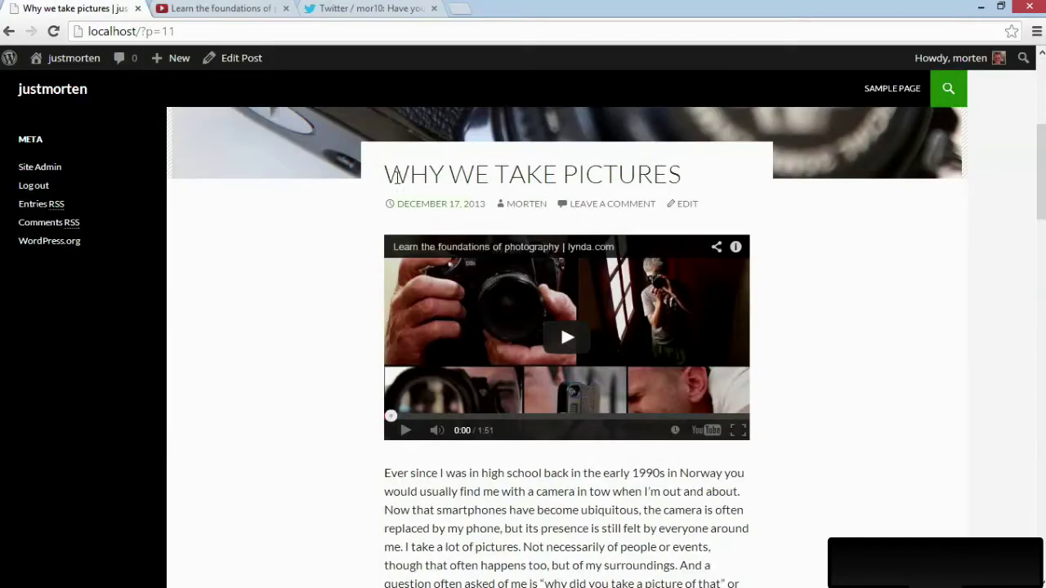
left_click(236, 60)
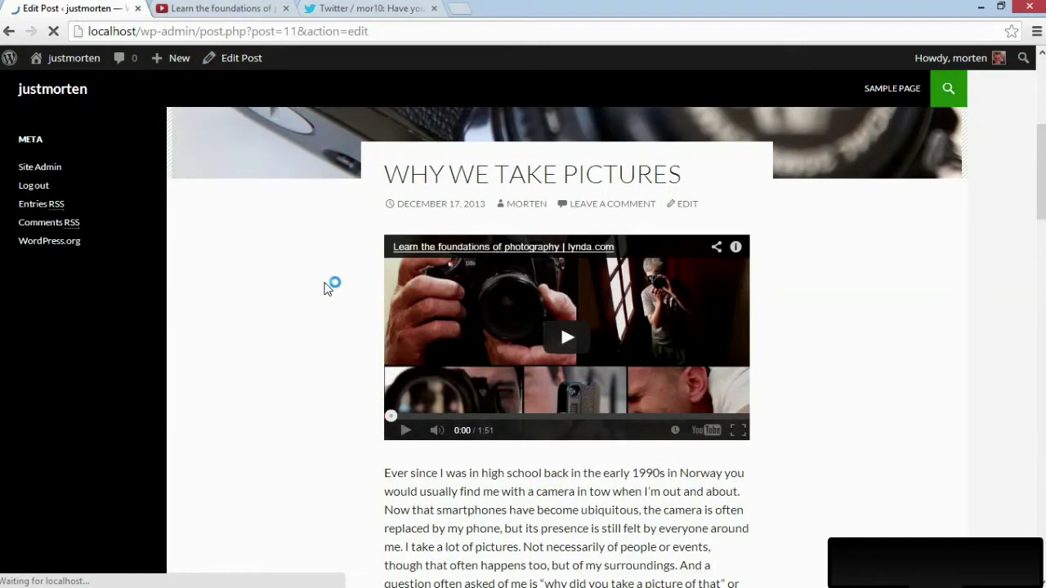
left_click(420, 443)
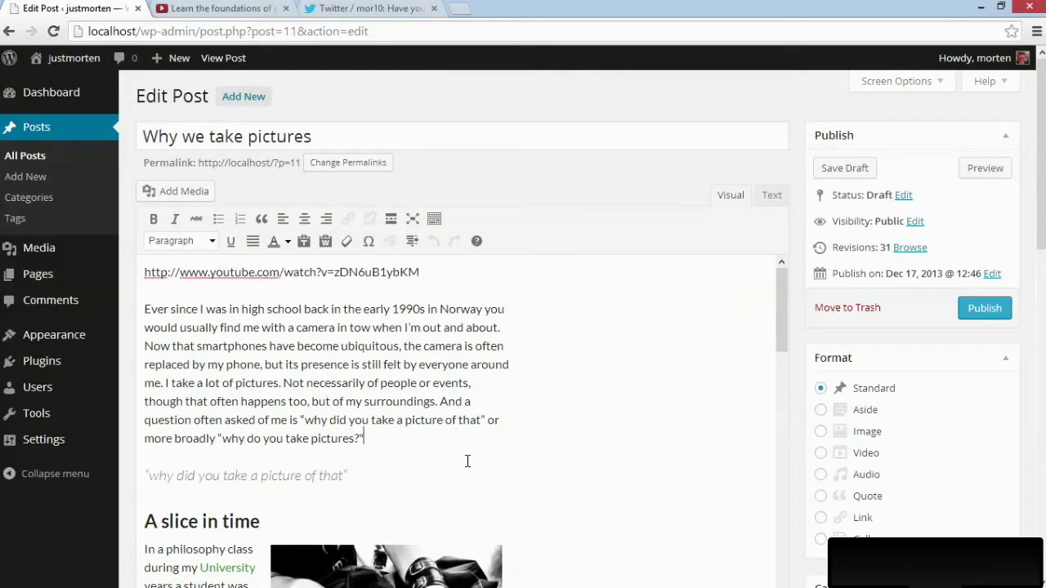
key("Return")
key("ctrl+v")
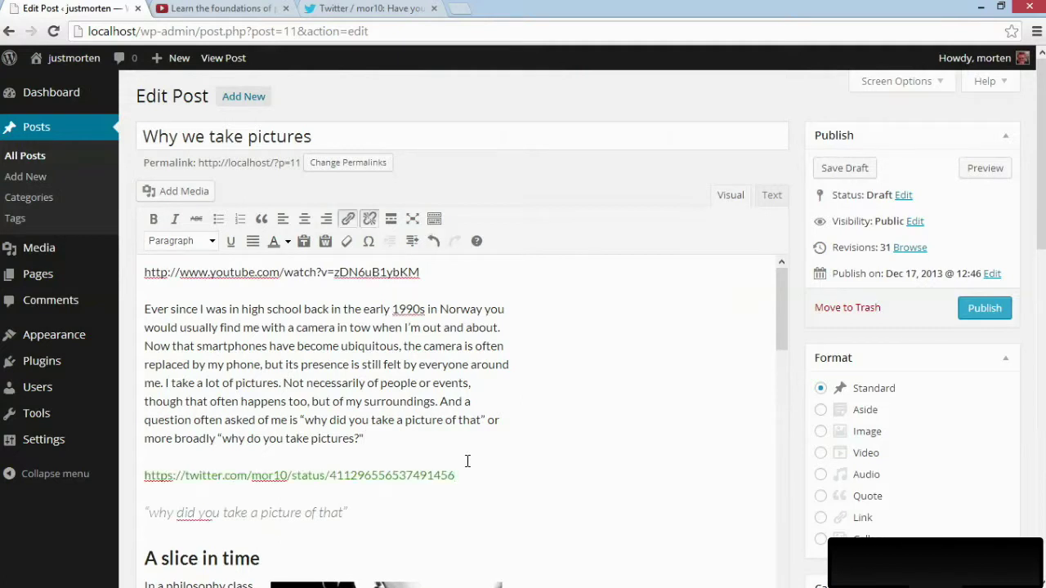
left_click(433, 475)
left_click(369, 218)
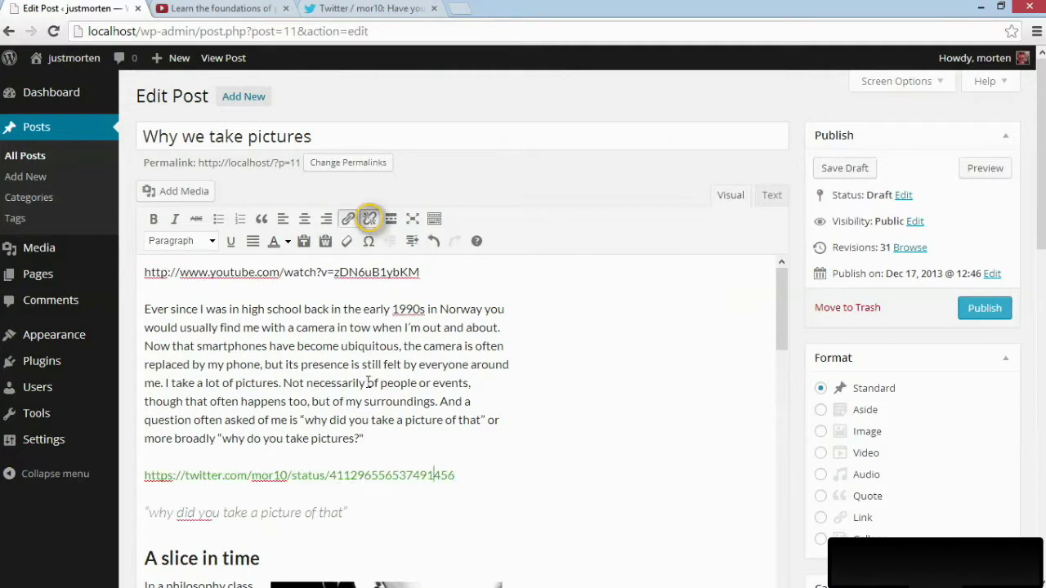
Step: Save the draft and view the post on the site to check the tweet below the first text paragraph
left_click(858, 170)
left_click(225, 60)
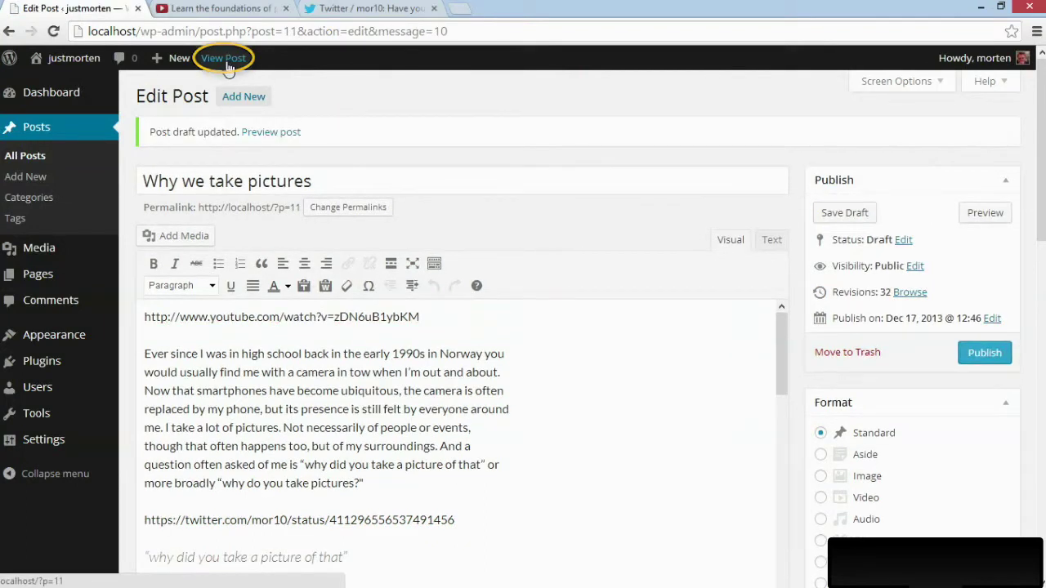
scroll(762, 344, "down", 4)
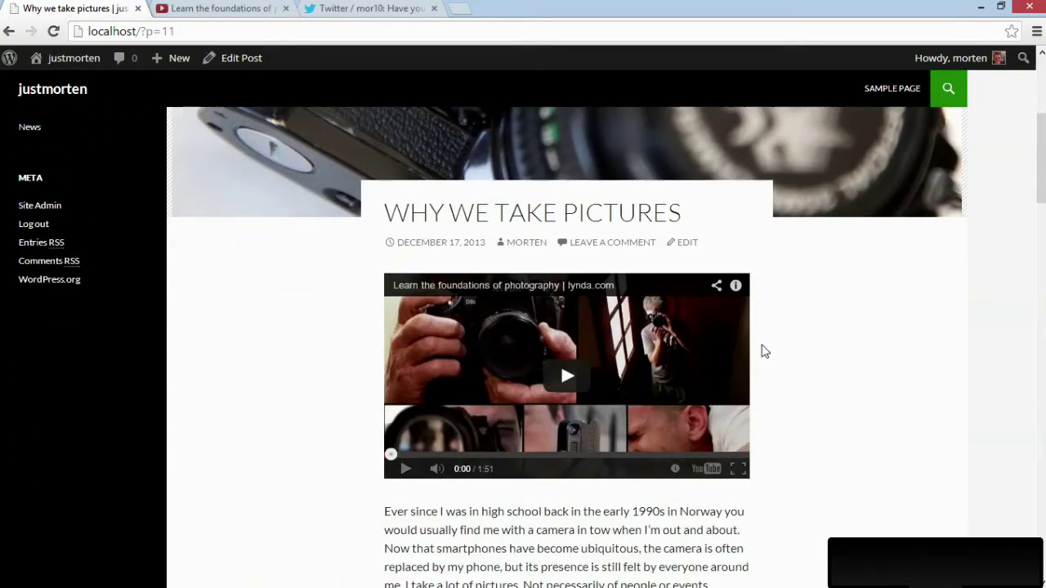
scroll(793, 357, "down", 5)
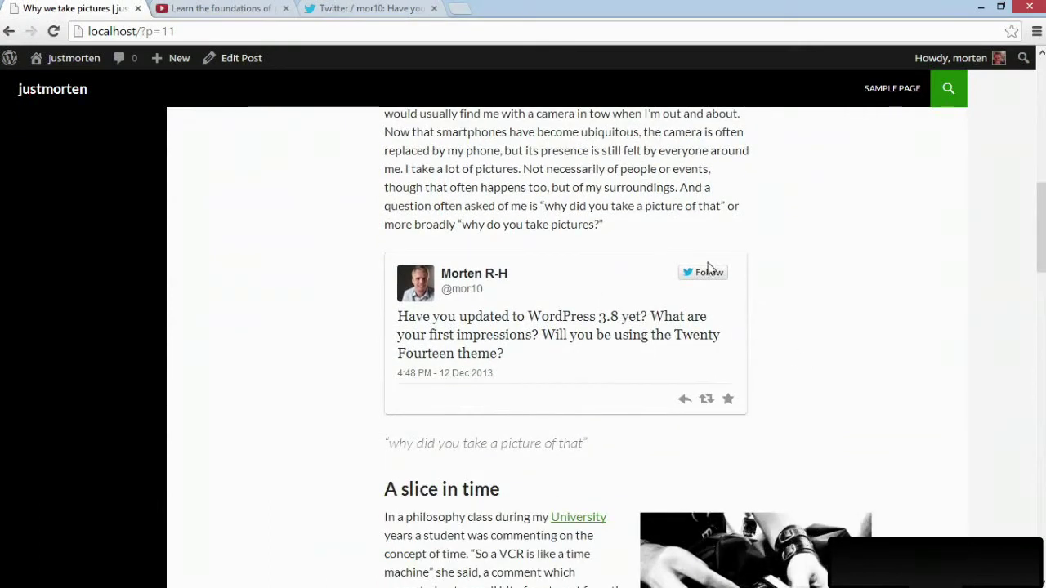